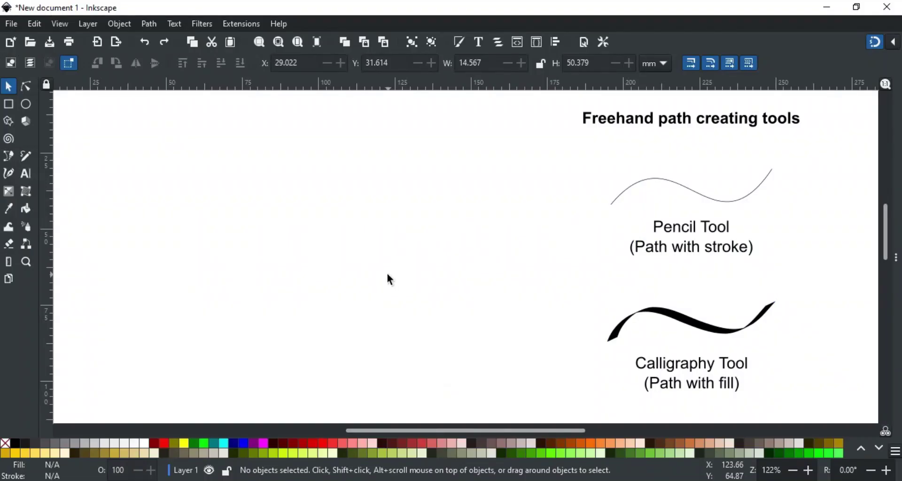
Step: Switch to the Calligraphy tool and draw a test stroke across the calligraphy example
left_click(9, 178)
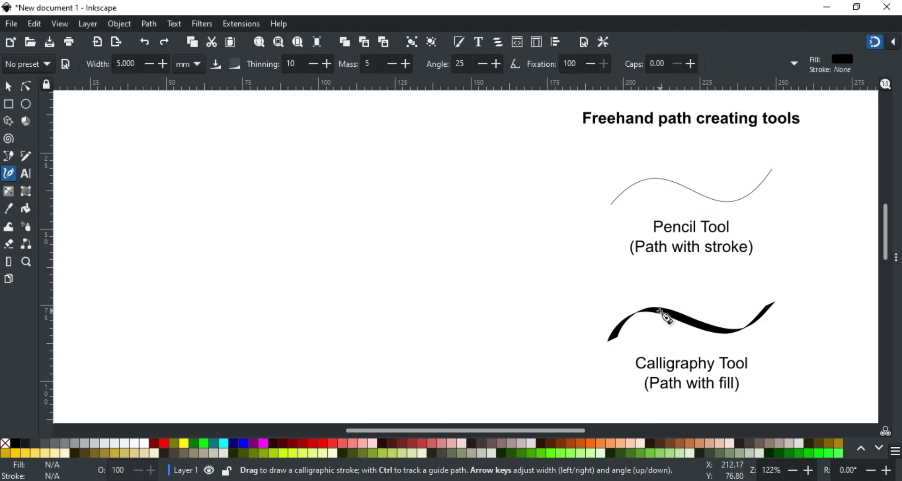
mouse_move(142, 271)
left_mouse_down()
mouse_move(169, 250)
mouse_move(228, 256)
mouse_move(319, 285)
mouse_move(359, 280)
mouse_move(415, 228)
left_mouse_up()
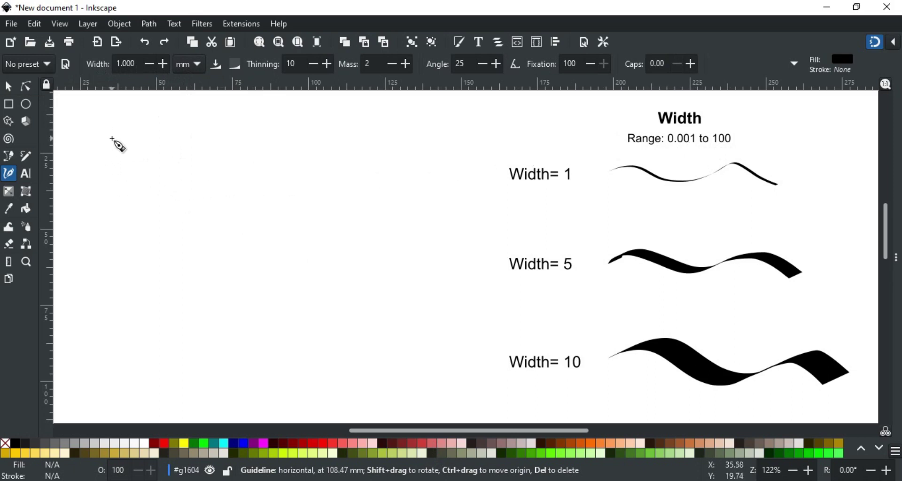
Step: Draw a thin top-left stroke, then a looping stroke widened and narrowed with the arrow keys
mouse_move(97, 138)
left_mouse_down()
mouse_move(152, 167)
mouse_move(178, 137)
mouse_move(214, 157)
mouse_move(295, 150)
left_mouse_up()
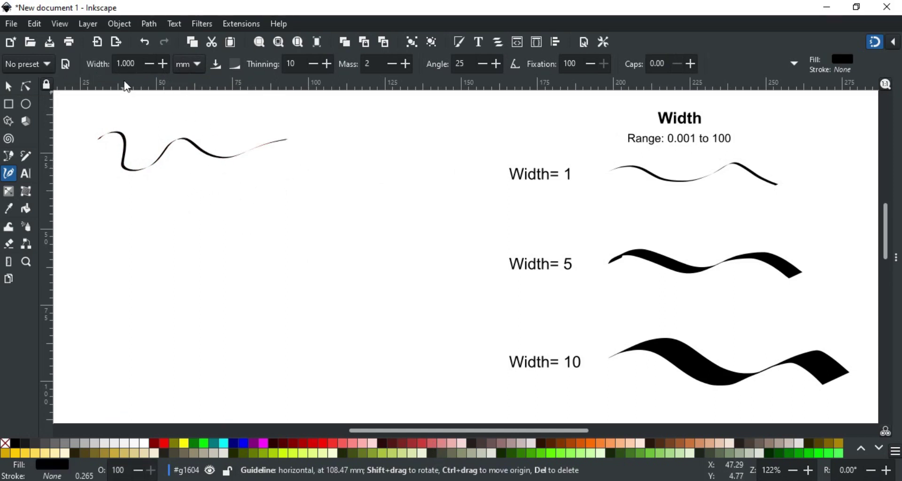
key("Right")
key("Right")
key("Left")
key("Left")
key("Left")
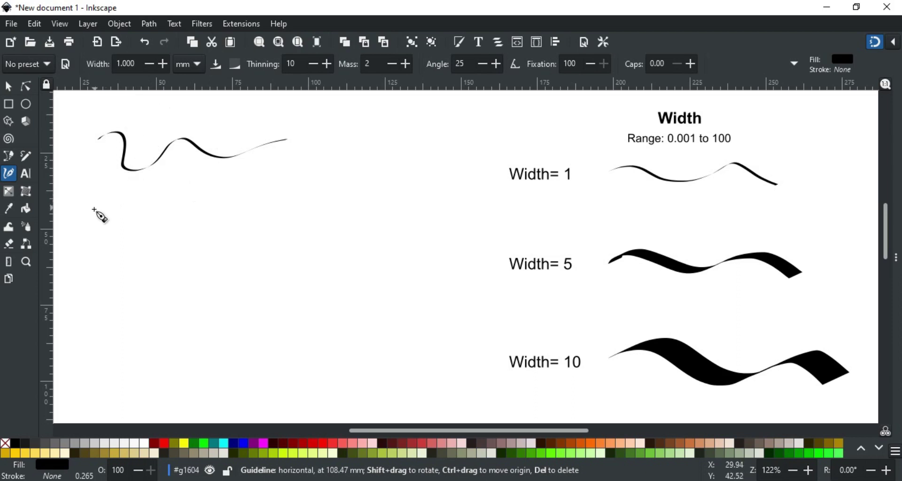
mouse_move(90, 209)
left_mouse_down()
mouse_move(117, 206)
mouse_move(97, 260)
mouse_move(185, 362)
mouse_move(233, 341)
mouse_move(204, 298)
mouse_move(268, 261)
mouse_move(286, 203)
mouse_move(331, 169)
mouse_move(340, 147)
mouse_move(363, 163)
mouse_move(330, 230)
mouse_move(338, 270)
left_mouse_up()
key("Right")
key("Right")
key("Right")
key("Right")
key("Right")
key("Left")
key("Left")
key("Left")
key("Left")
key("Left")
mouse_move(313, 300)
left_mouse_down()
mouse_move(334, 358)
mouse_move(280, 354)
mouse_move(309, 277)
mouse_move(298, 206)
mouse_move(237, 162)
left_mouse_up()
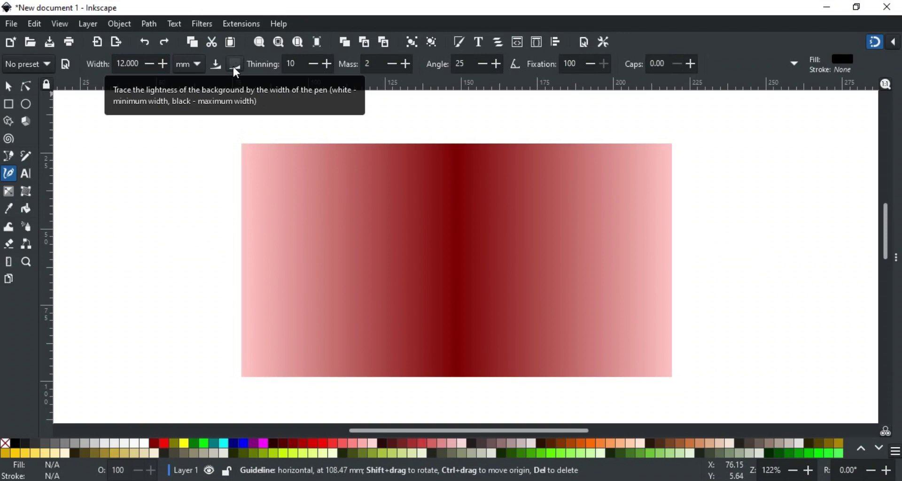
Step: Turn on 'Trace lightness of background' so pen width follows the gradient
left_click(236, 69)
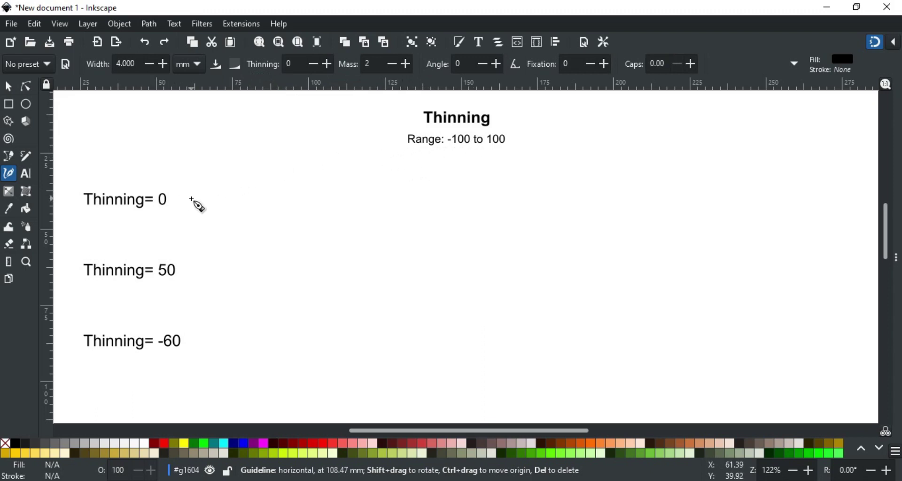
Step: Draw an even stroke beside Thinning= 0 and a tapering one at Thinning= 50, then start entering -60
left_click_drag(191, 199, 639, 199)
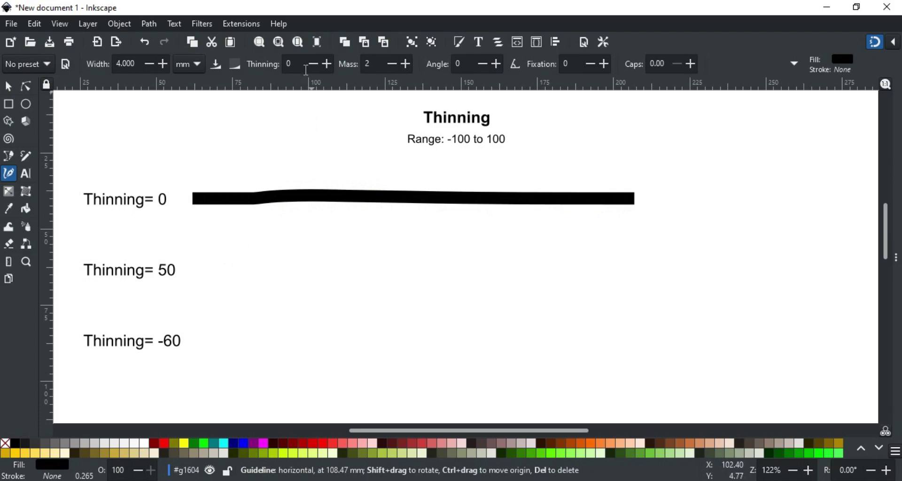
left_click(301, 65)
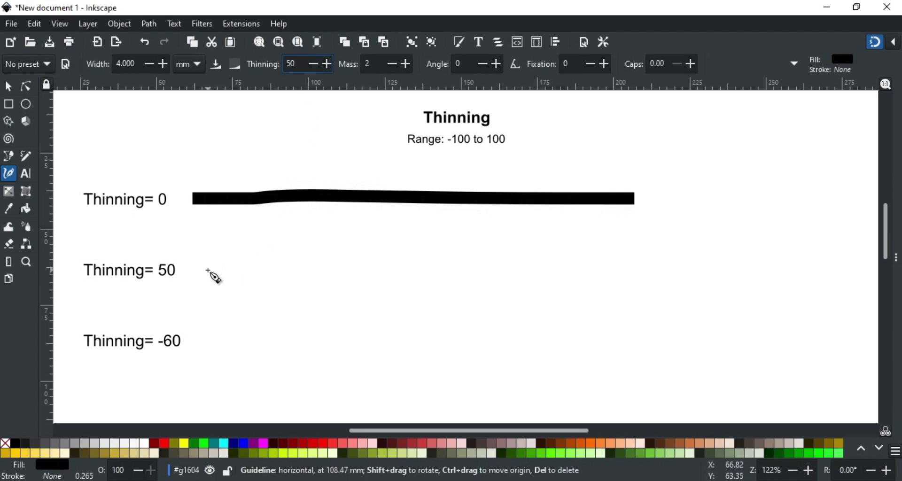
left_click_drag(207, 271, 506, 262)
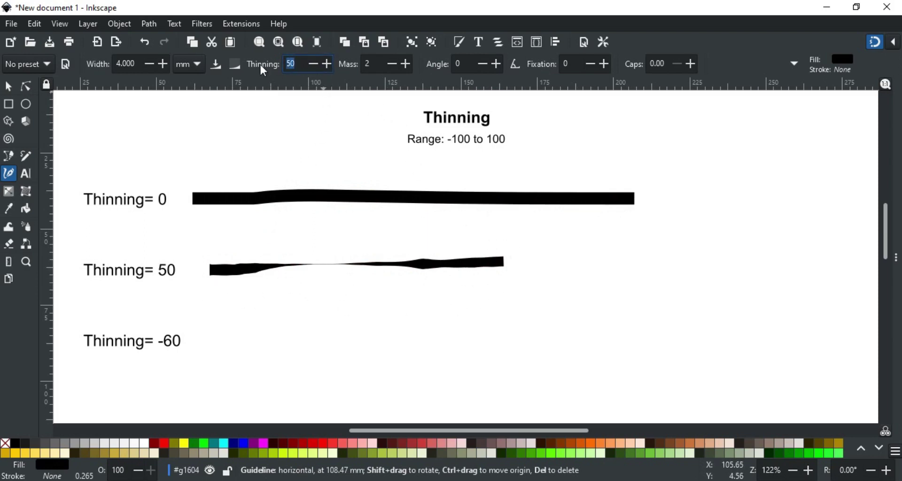
type("-")
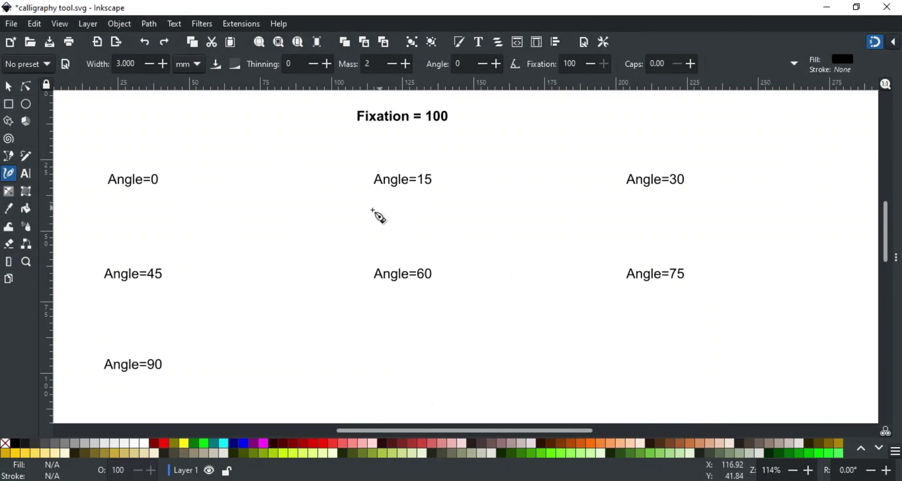
Step: Draw an S beside Angle=0, 15, 30 and 45, setting the pen angle to match each
mouse_move(221, 150)
left_mouse_down()
mouse_move(219, 179)
mouse_move(189, 191)
left_mouse_up()
triple_click(478, 67)
type("15")
left_click_drag(476, 152, 454, 203)
triple_click(478, 67)
type("30")
mouse_move(741, 151)
left_mouse_down()
mouse_move(712, 206)
mouse_move(702, 206)
left_mouse_up()
triple_click(478, 64)
type("45")
mouse_move(220, 249)
left_mouse_down()
mouse_move(223, 294)
mouse_move(187, 303)
left_mouse_up()
Step: Draw an S beside Angle=60, 75 and 90 with the pen angle set to each value
triple_click(461, 64)
type("60")
mouse_move(482, 256)
left_mouse_down()
mouse_move(487, 302)
mouse_move(449, 305)
left_mouse_up()
triple_click(445, 64)
type("75")
mouse_move(736, 249)
left_mouse_down()
mouse_move(729, 289)
mouse_move(697, 311)
left_mouse_up()
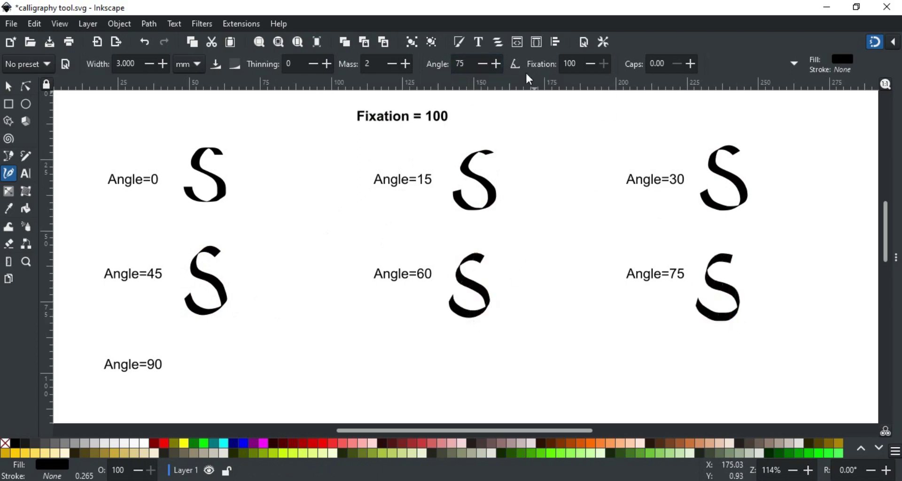
triple_click(465, 64)
type("90")
mouse_move(217, 346)
left_mouse_down()
mouse_move(220, 383)
mouse_move(179, 405)
left_mouse_up()
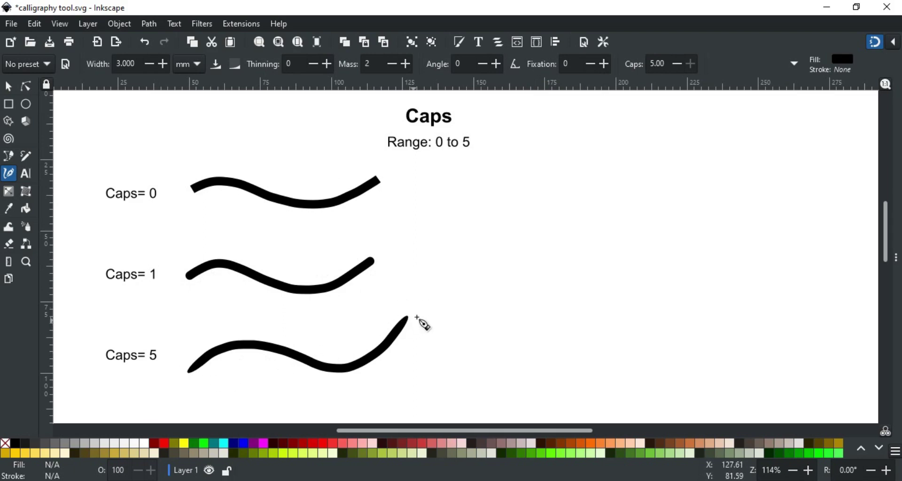
Step: Draw the long wavy stroke beside Caps= 5
mouse_move(441, 257)
left_mouse_down()
mouse_move(489, 224)
mouse_move(518, 223)
mouse_move(593, 273)
mouse_move(640, 278)
mouse_move(729, 202)
mouse_move(773, 233)
left_mouse_up()
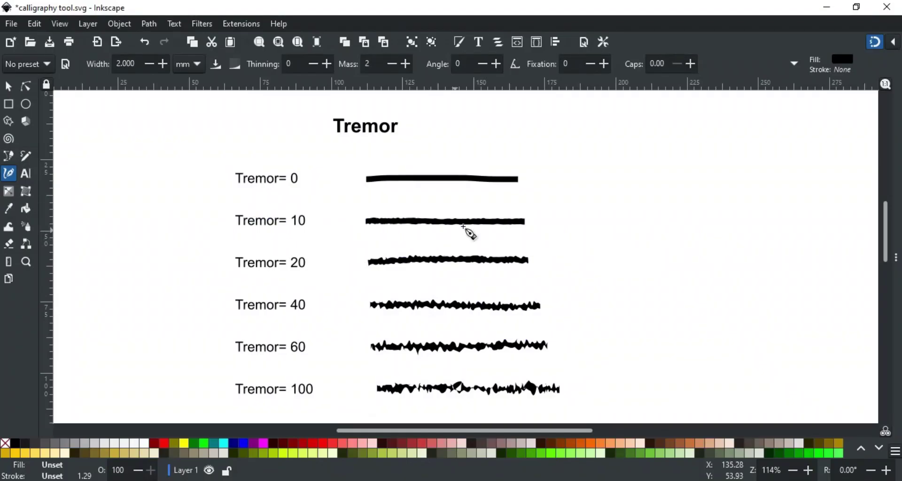
Step: Browse the Tremor presets in the toolbar overflow menu, then close it without changes
left_click(793, 64)
mouse_move(808, 89)
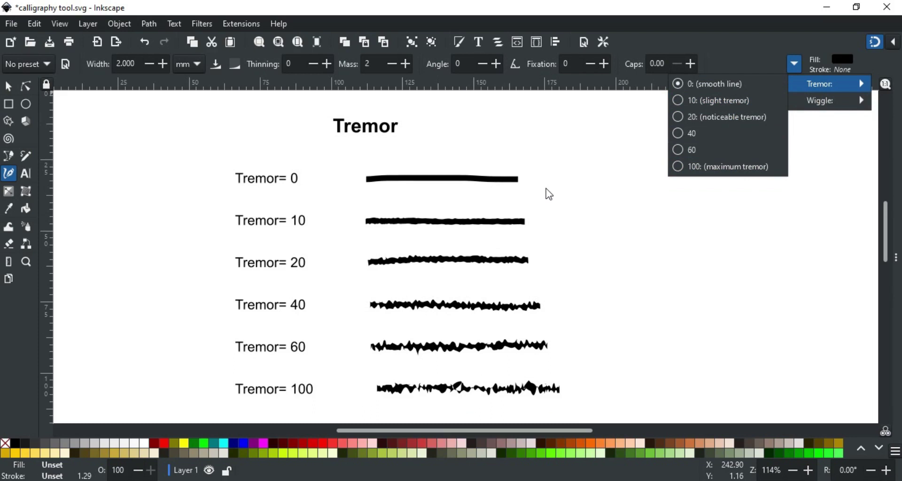
left_click(574, 187)
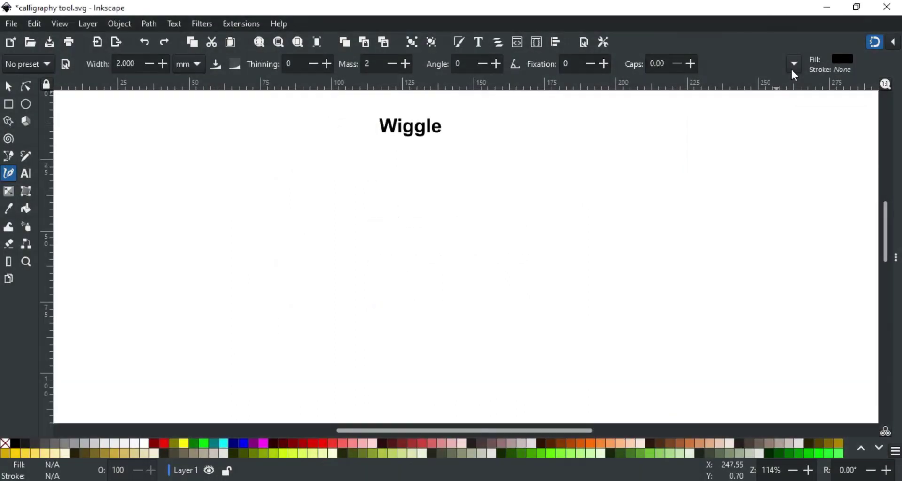
Step: Bring up the Wiggle presets from the Calligraphy toolbar's overflow menu
left_click(793, 65)
mouse_move(826, 107)
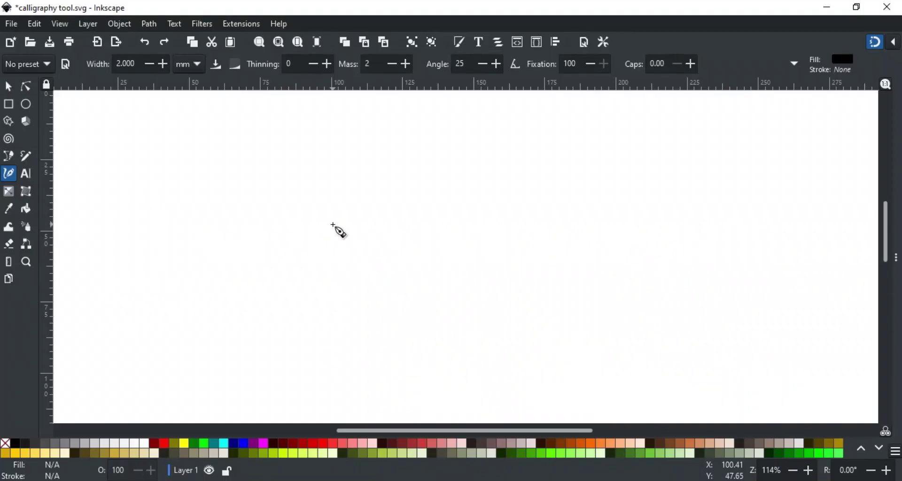
left_click(37, 71)
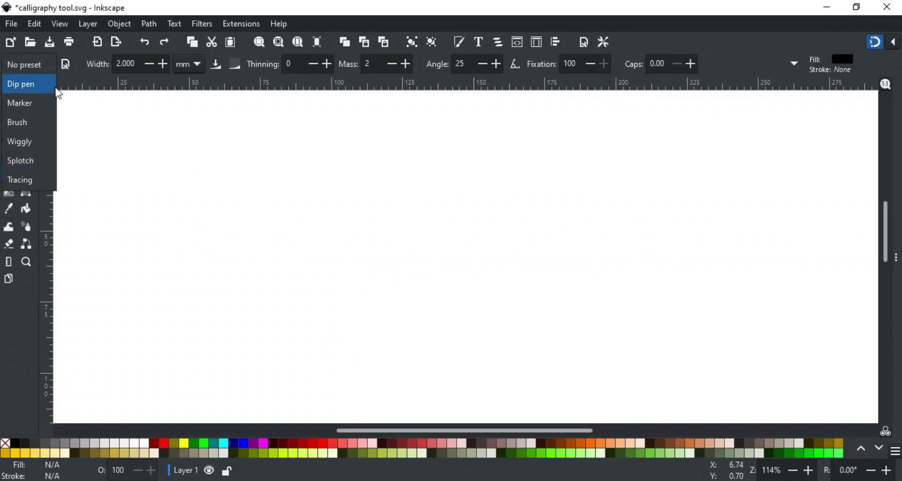
left_click(81, 108)
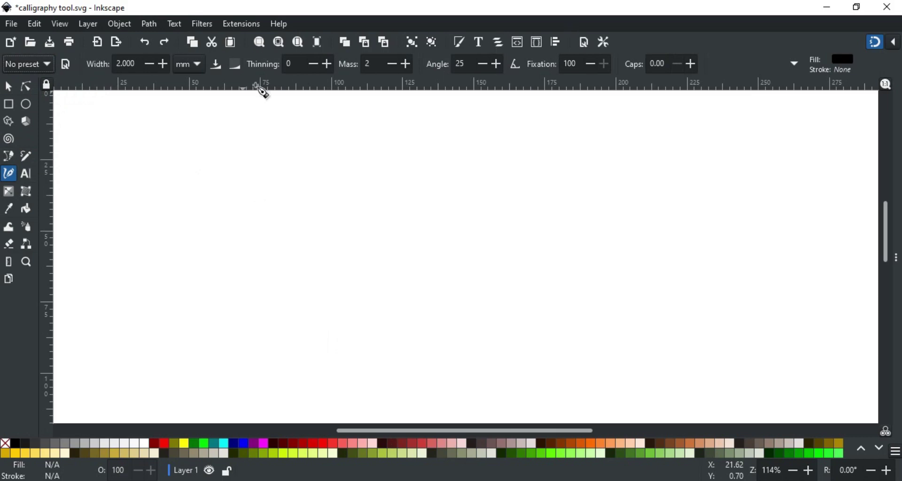
Step: Save the current pen settings as a new calligraphy preset called 'Pen1'
left_click(62, 65)
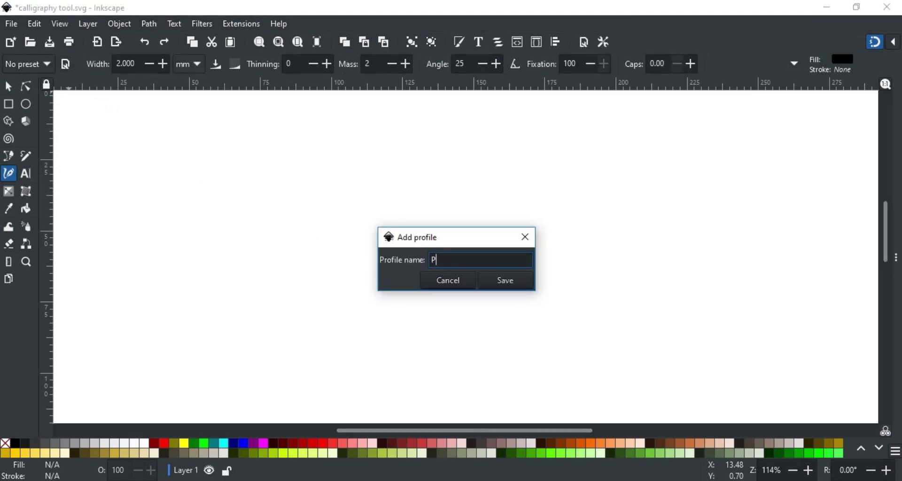
type("Pen1")
left_click(513, 286)
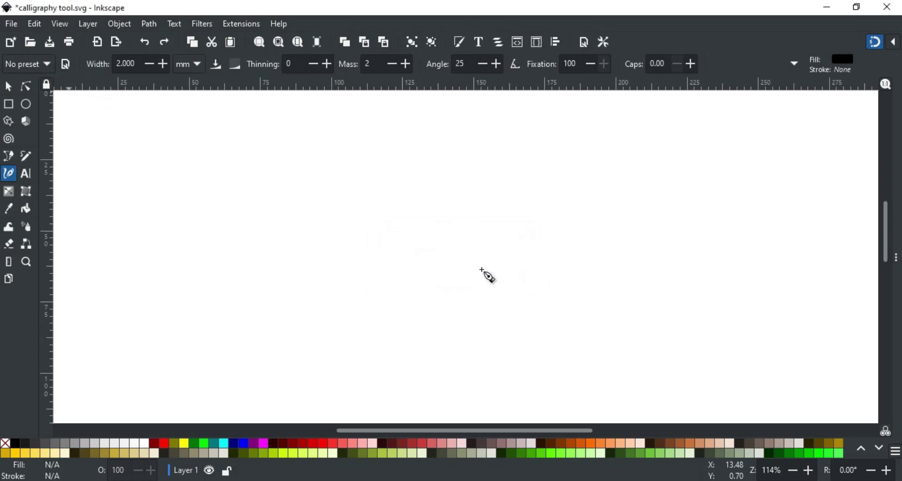
Step: Show the calligraphy preset list containing the saved Pen1 preset
left_click(43, 63)
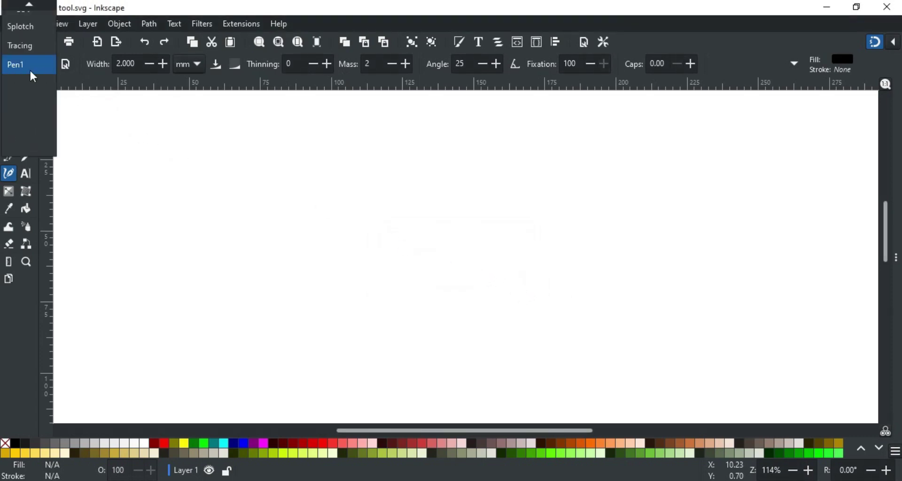
mouse_move(27, 2)
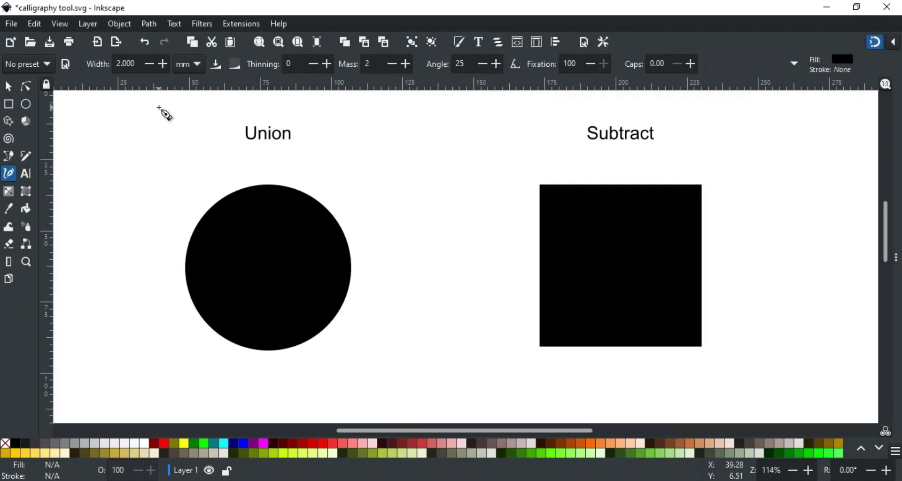
Step: Set the calligraphy pen width to 2 and the angle to 30
key("Left")
key("Right")
key("Right")
key("Right")
key("Left")
key("Up")
Step: With the Union circle selected, draw a stroke that merges into it, then check its nodes
key("s")
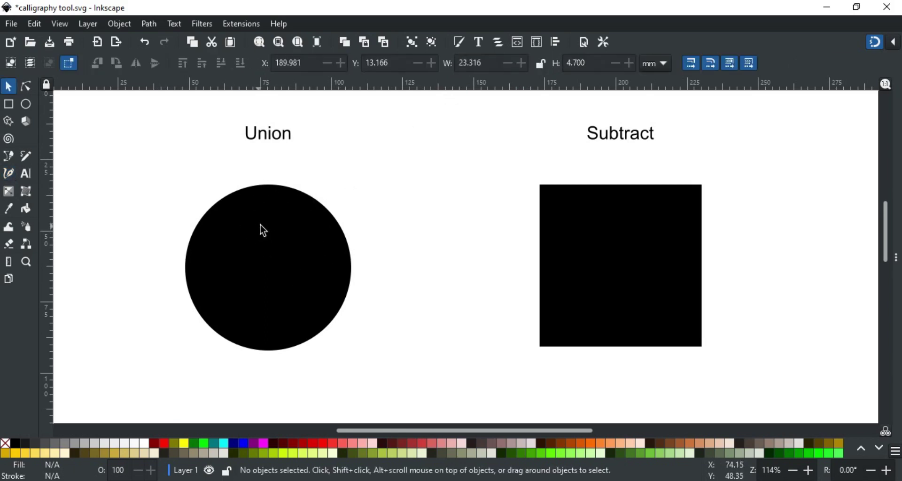
left_click(278, 242)
key("c")
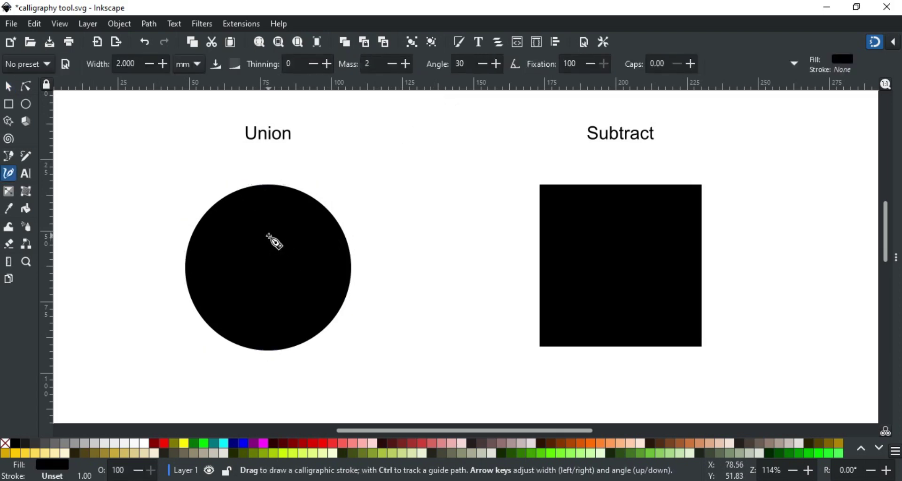
mouse_move(151, 194)
left_mouse_down()
mouse_move(186, 183)
mouse_move(196, 219)
mouse_move(229, 267)
mouse_move(263, 269)
mouse_move(339, 238)
mouse_move(393, 255)
mouse_move(449, 240)
left_mouse_up()
key("n")
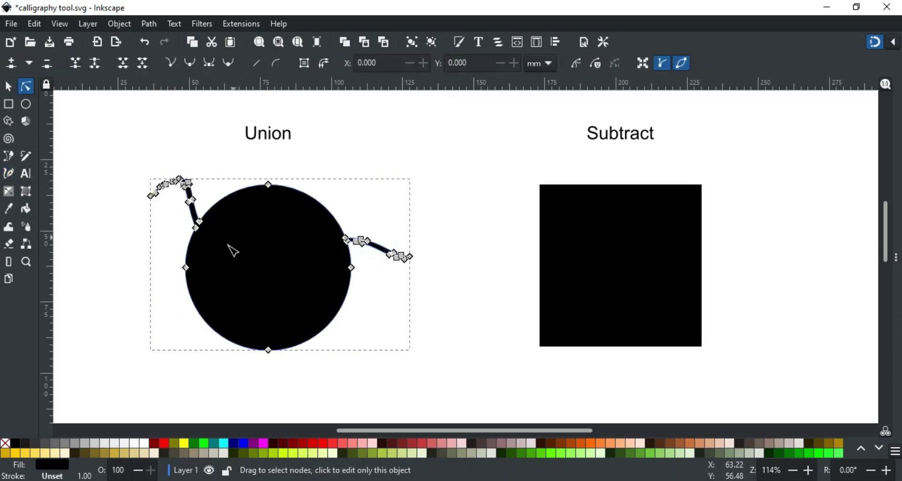
left_click(454, 246)
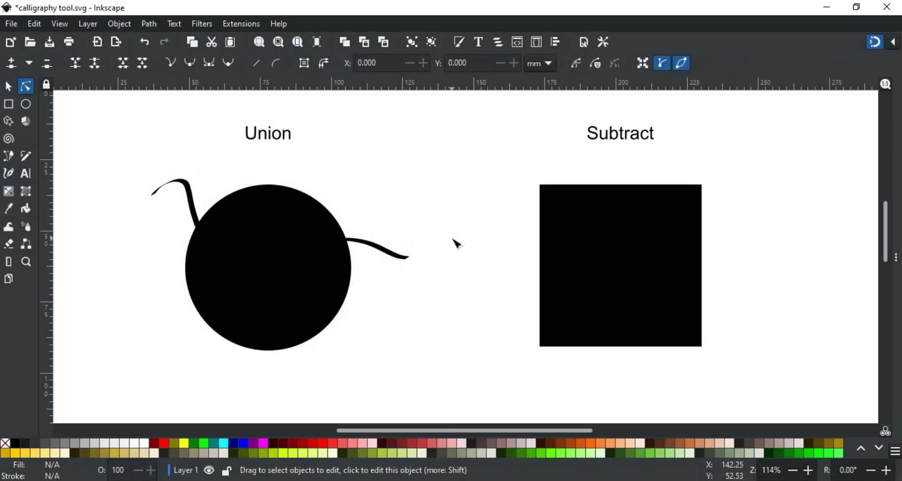
key("s")
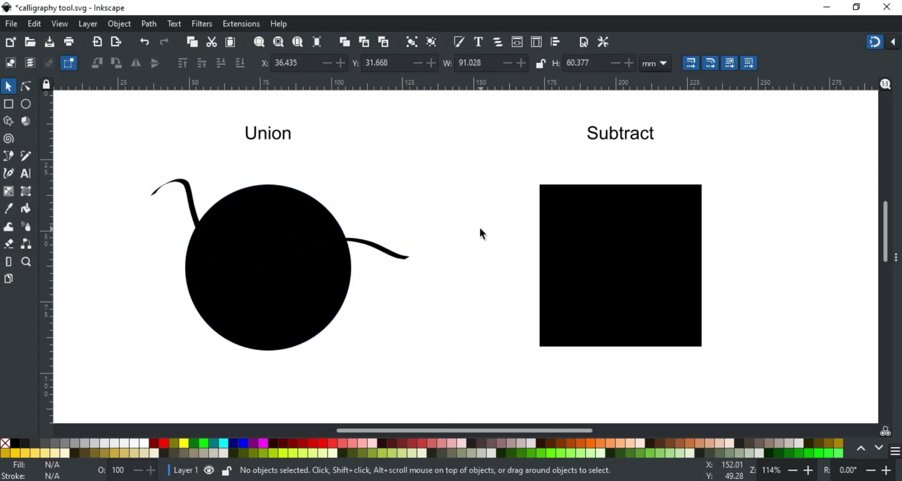
Step: Carve a curved calligraphic stroke out of the selected Subtract square and inspect its nodes
left_click(612, 219)
key("c")
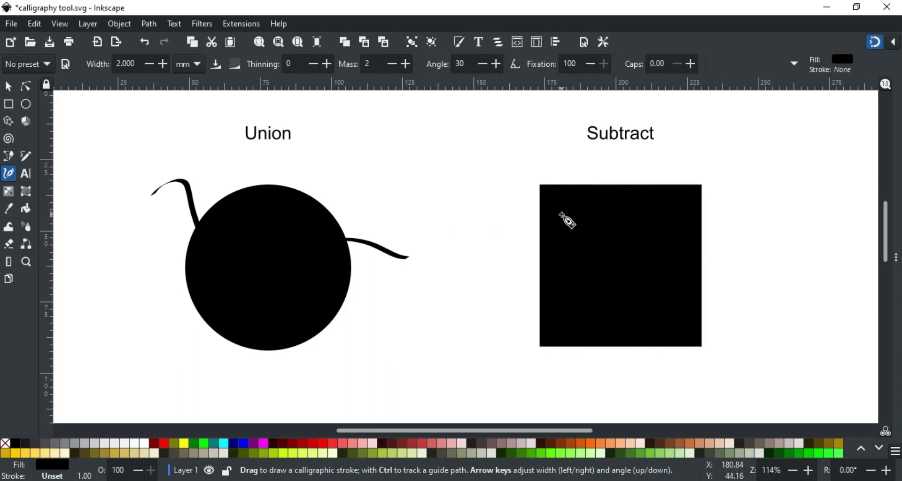
mouse_move(616, 168)
left_mouse_down()
mouse_move(600, 260)
mouse_move(641, 315)
mouse_move(622, 372)
mouse_move(630, 387)
left_mouse_up()
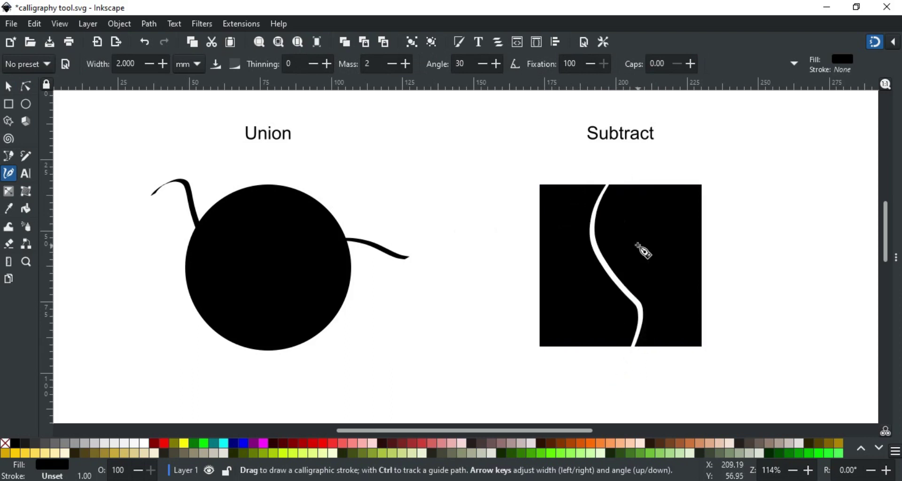
key("n")
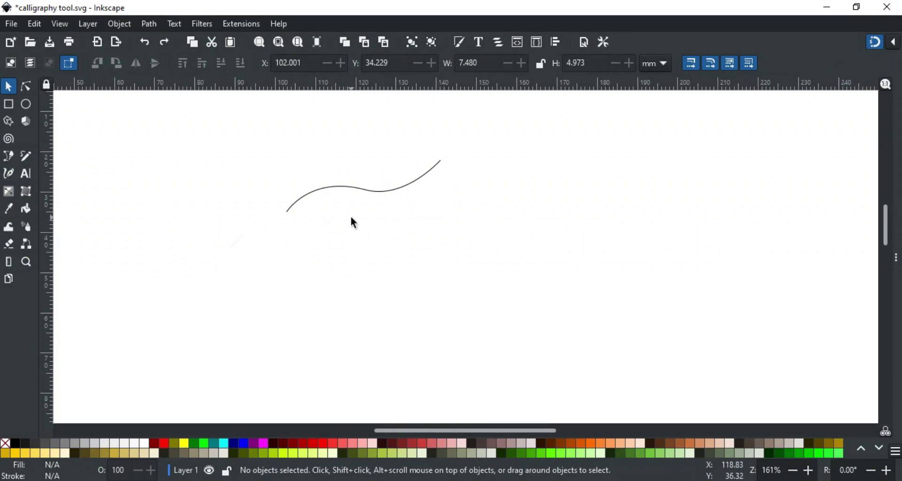
Step: Use the thin curve as a Ctrl guide path and draw two stacked strokes along it
left_click(363, 192)
key("c")
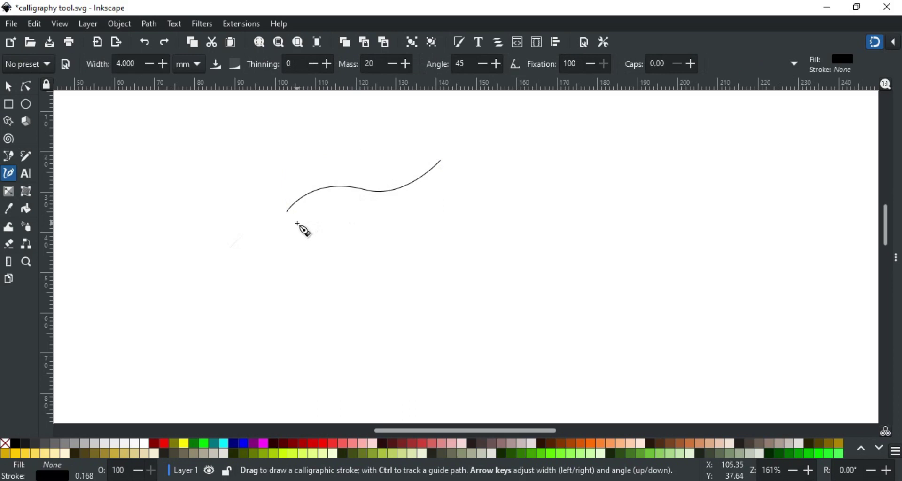
key("ctrl")
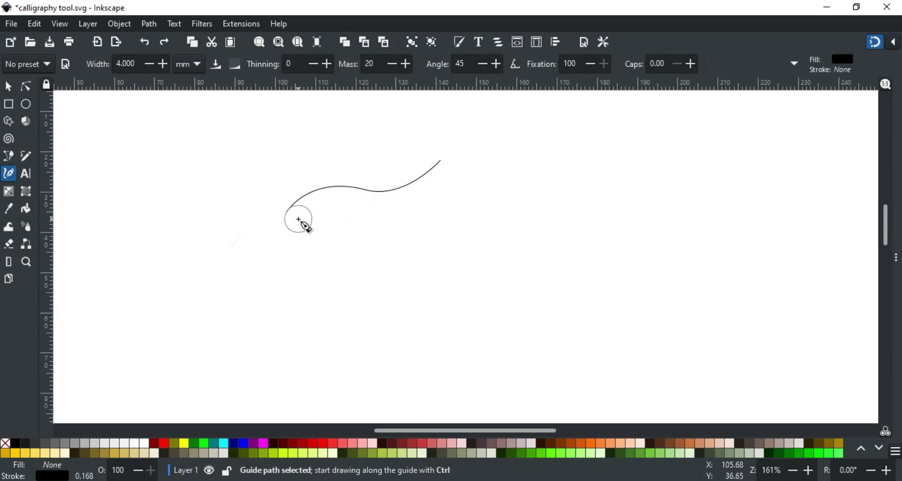
mouse_move(300, 220)
left_mouse_down()
mouse_move(351, 208)
mouse_move(412, 212)
mouse_move(446, 181)
left_mouse_up()
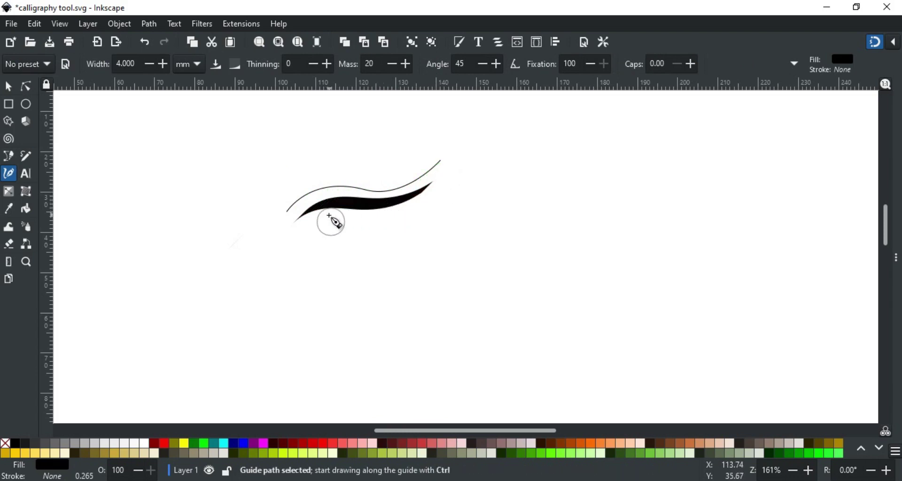
mouse_move(303, 233)
left_mouse_down()
mouse_move(328, 222)
mouse_move(388, 226)
mouse_move(441, 203)
left_mouse_up()
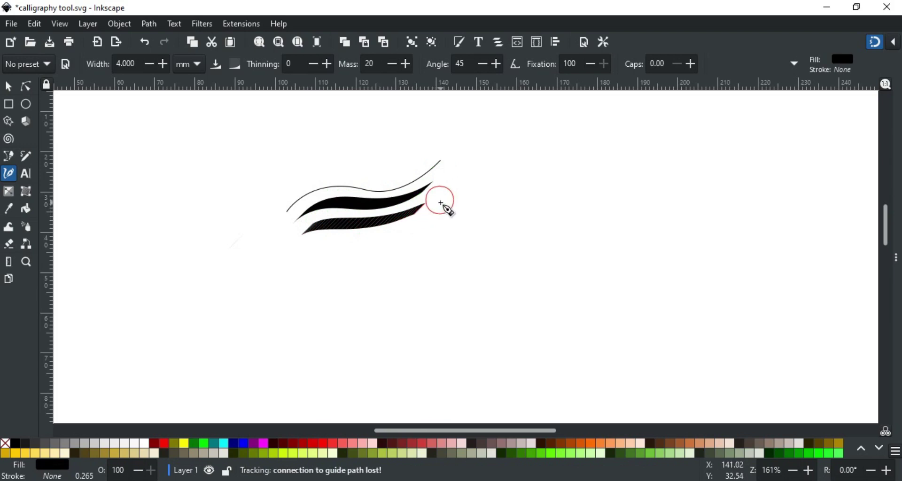
left_click_drag(441, 203, 464, 221)
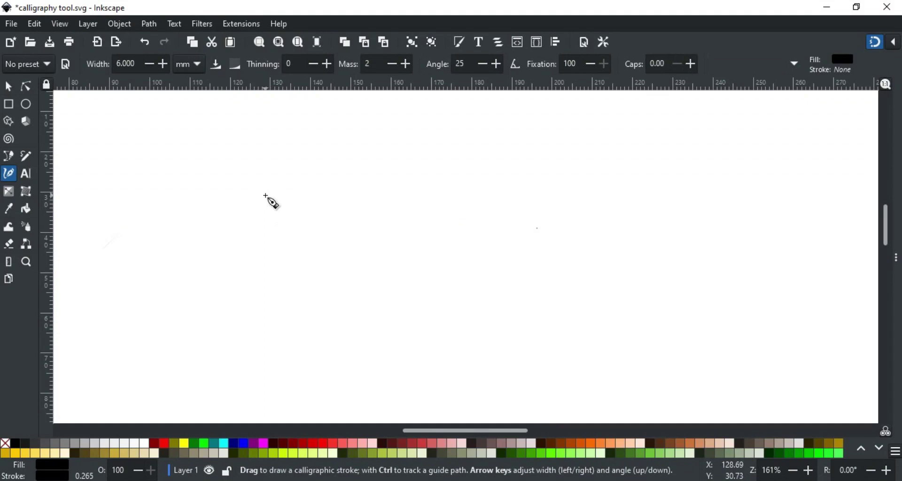
Step: Enable pressure sensitivity, draw a wavy varying-width stroke, then enable tilt for the nib angle
left_click(216, 65)
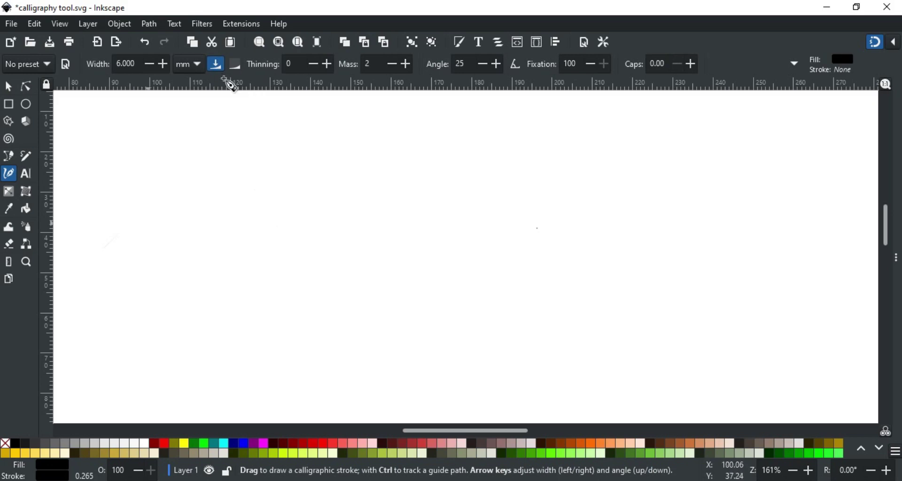
mouse_move(146, 231)
left_mouse_down()
mouse_move(194, 240)
mouse_move(248, 226)
mouse_move(288, 246)
mouse_move(339, 223)
mouse_move(379, 226)
mouse_move(402, 256)
mouse_move(444, 256)
mouse_move(491, 229)
mouse_move(529, 242)
mouse_move(549, 274)
mouse_move(589, 277)
mouse_move(637, 256)
left_mouse_up()
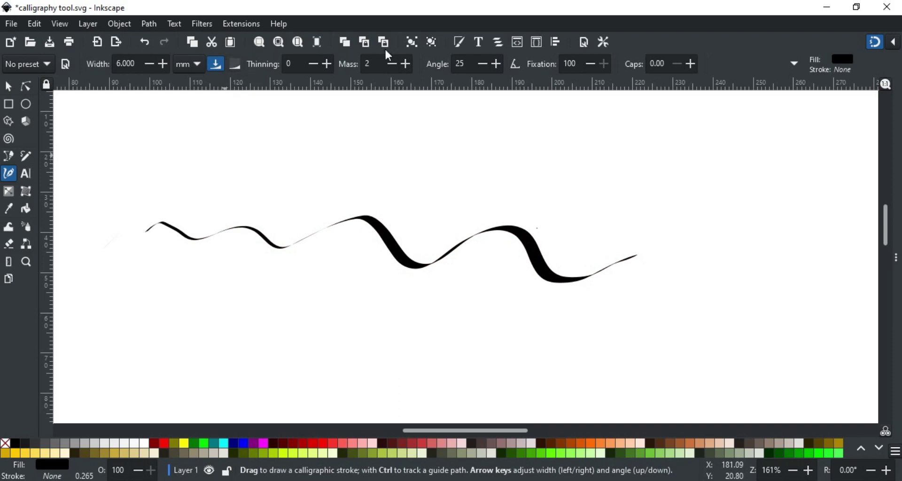
left_click(515, 66)
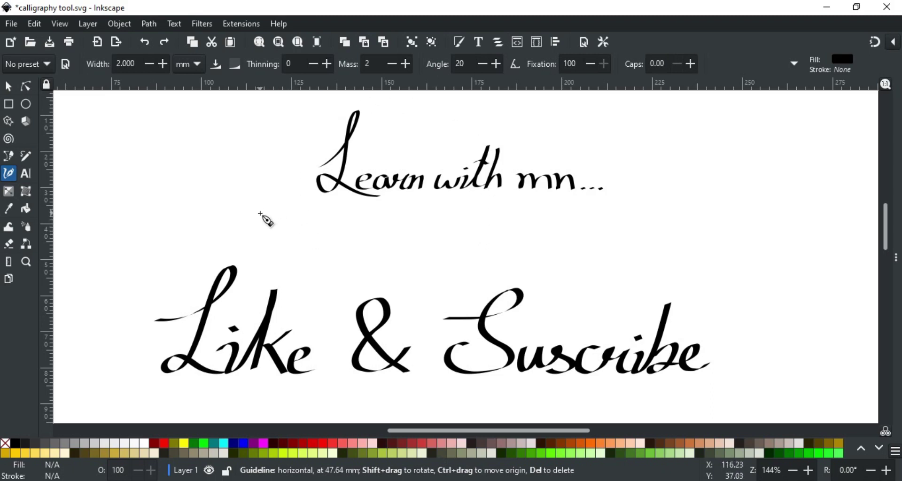
Step: Draw a long swash under 'Learn with me...' and short flourishes above 'Like' and 'Suscribe'
mouse_move(263, 212)
left_mouse_down()
mouse_move(301, 197)
mouse_move(419, 216)
mouse_move(515, 203)
mouse_move(657, 214)
mouse_move(687, 201)
left_mouse_up()
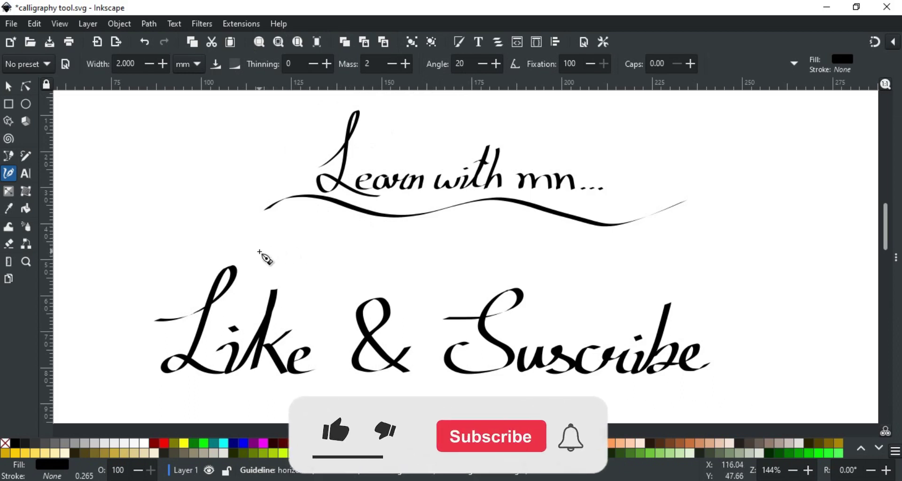
mouse_move(263, 260)
left_mouse_down()
mouse_move(280, 268)
mouse_move(317, 244)
left_mouse_up()
mouse_move(534, 262)
left_mouse_down()
mouse_move(550, 279)
mouse_move(609, 247)
left_mouse_up()
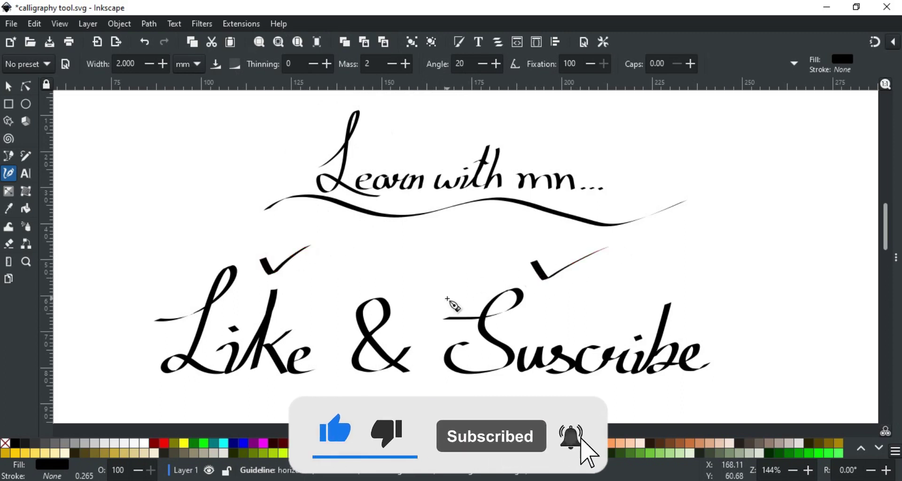